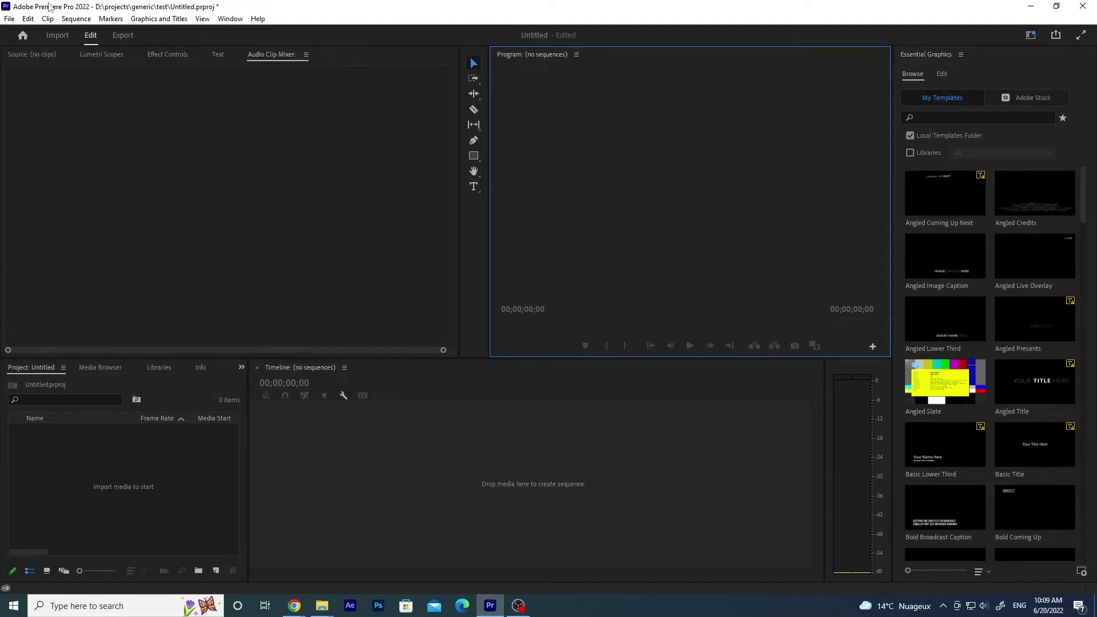
- Create a new Premiere project named 'test' in D:\projects\generic\test
click(9, 19)
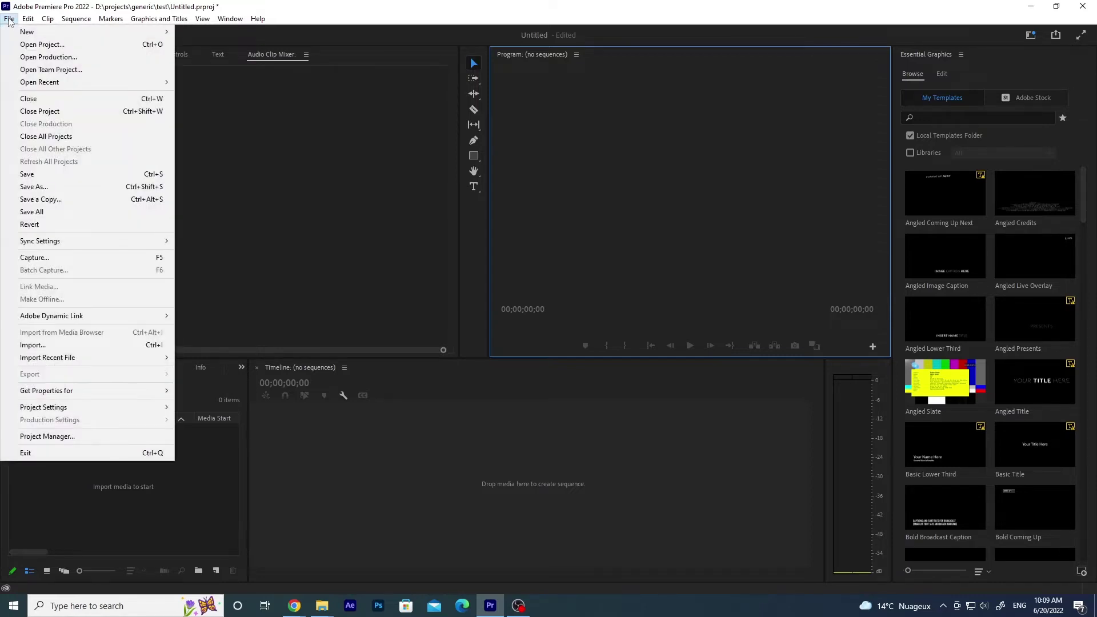
mouse_move(34, 31)
click(217, 32)
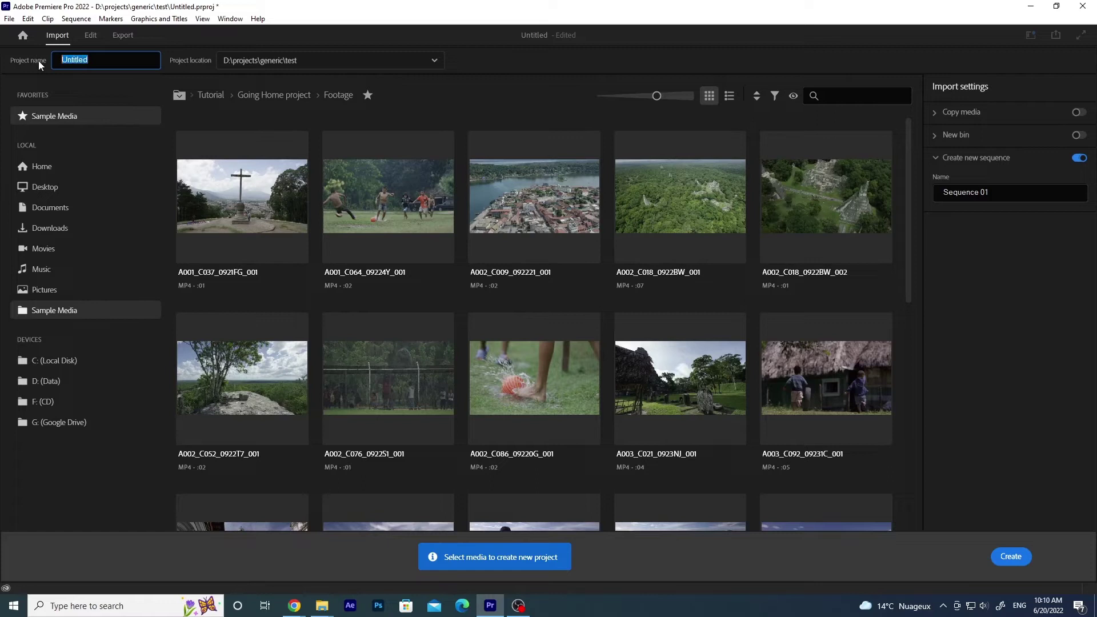
text(test)
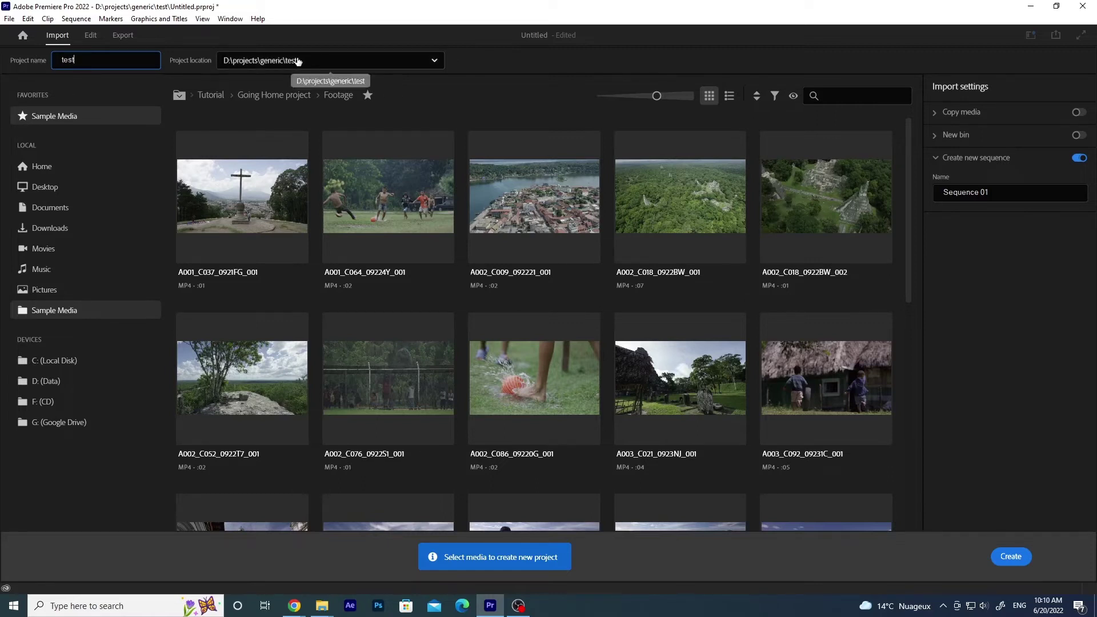
click(1013, 558)
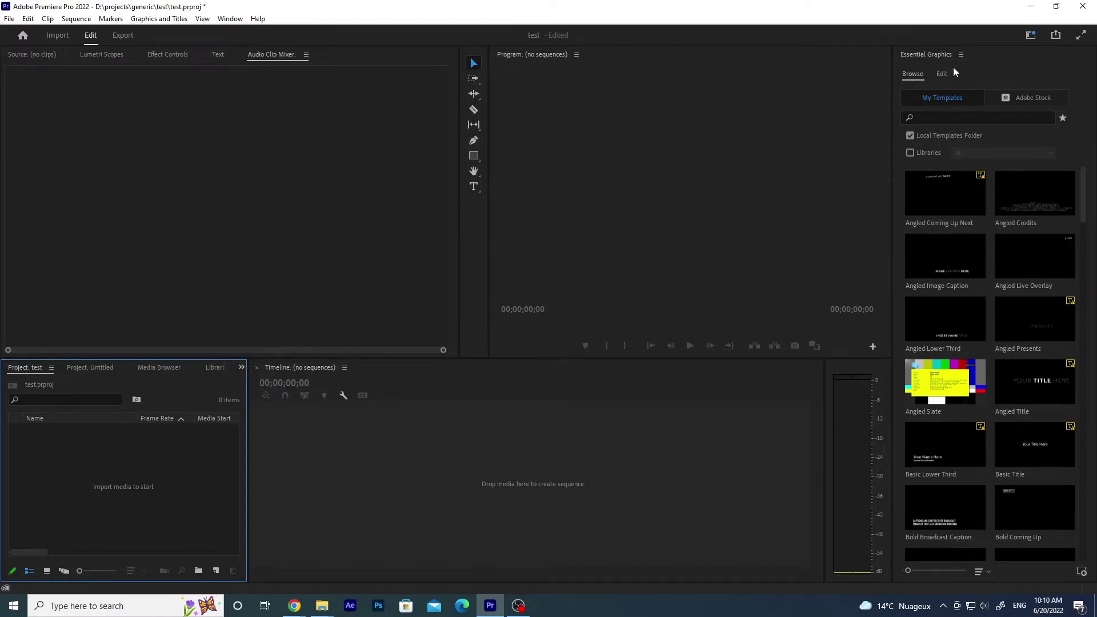
click(228, 20)
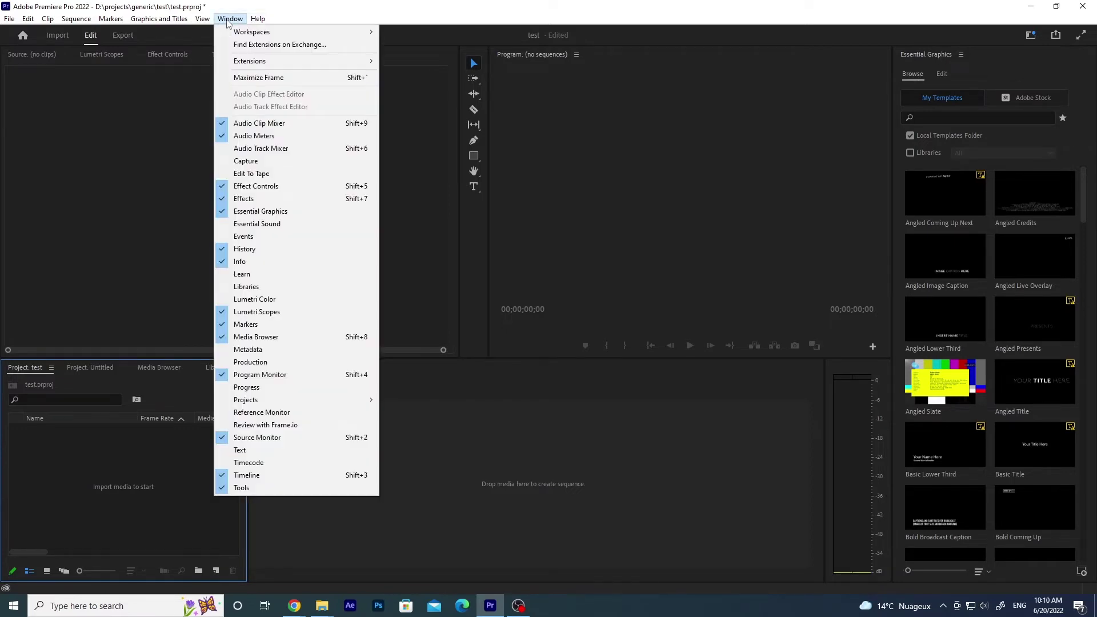
mouse_move(237, 33)
click(260, 211)
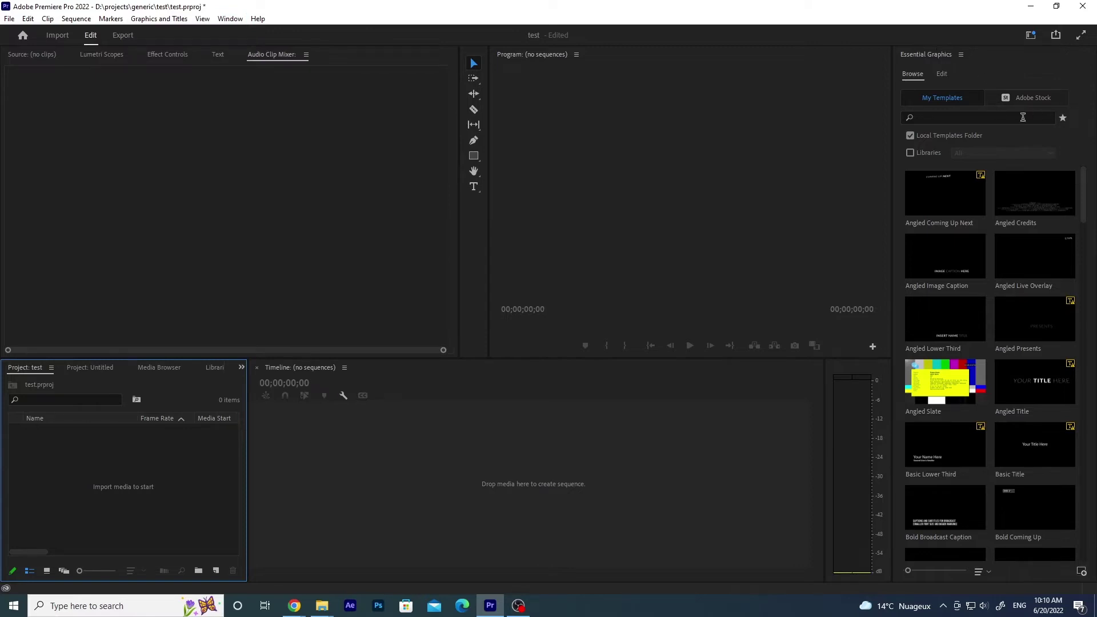
- From Essential Graphics, choose 'Radial Chart Max 8 Bars V2.mogrt' to install as a template
click(911, 75)
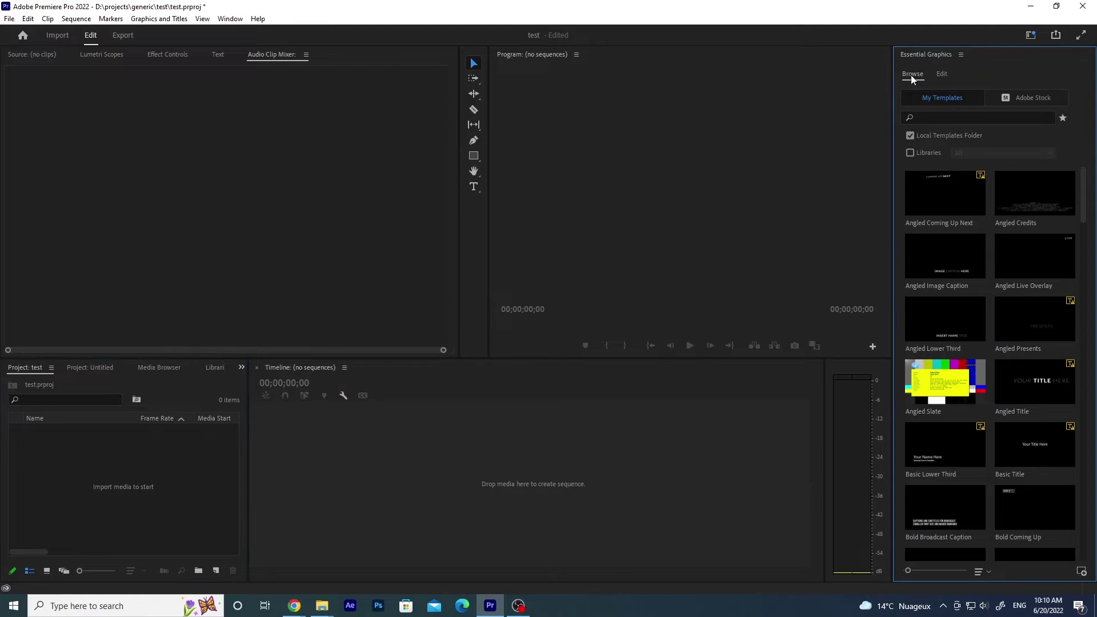
click(1082, 572)
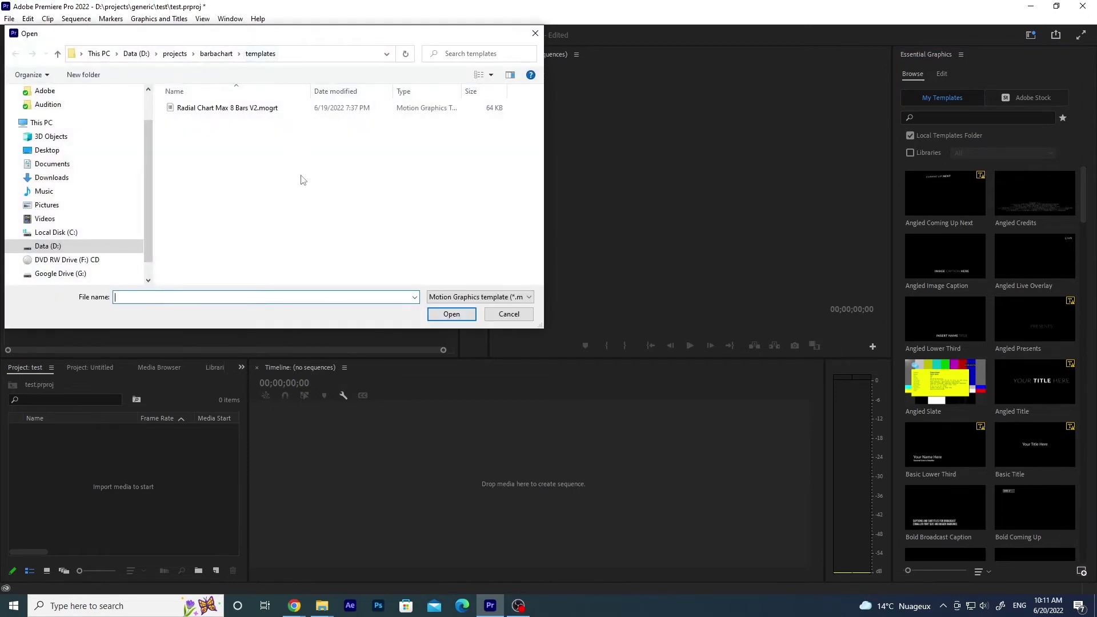
click(226, 109)
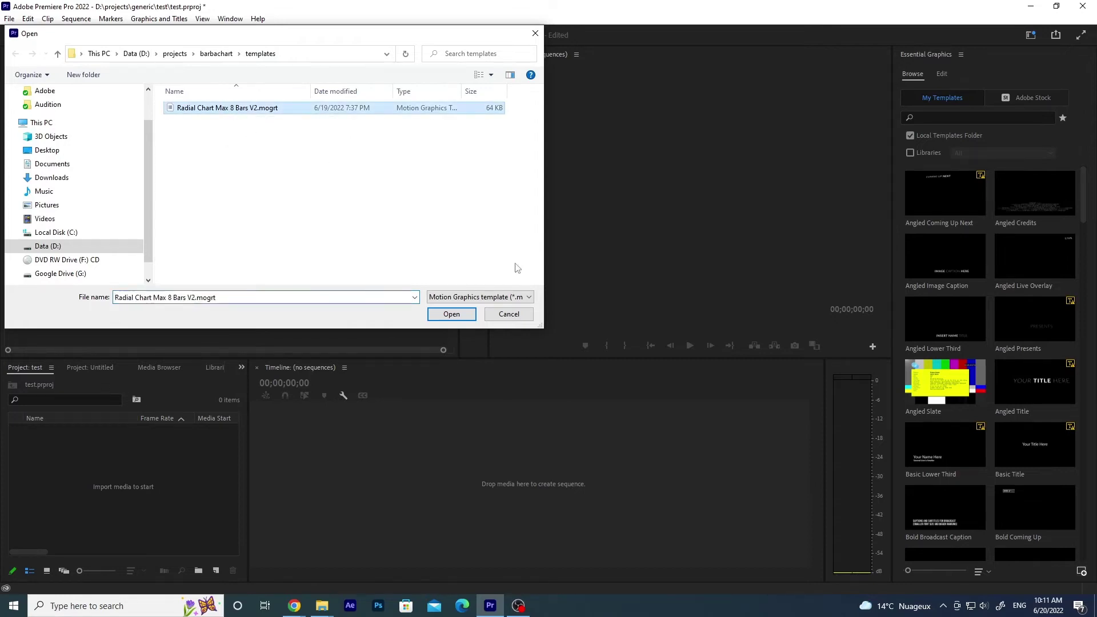
click(452, 314)
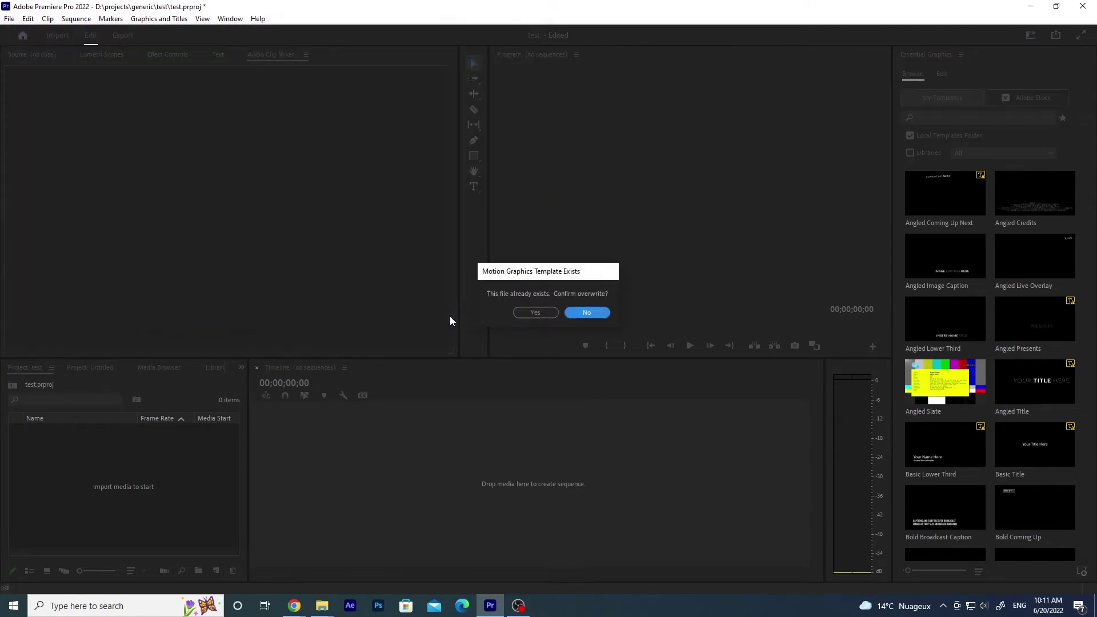
- Confirm overwriting the existing template, then select the Radial Chart Max 8 Bars tile in My Templates
click(537, 313)
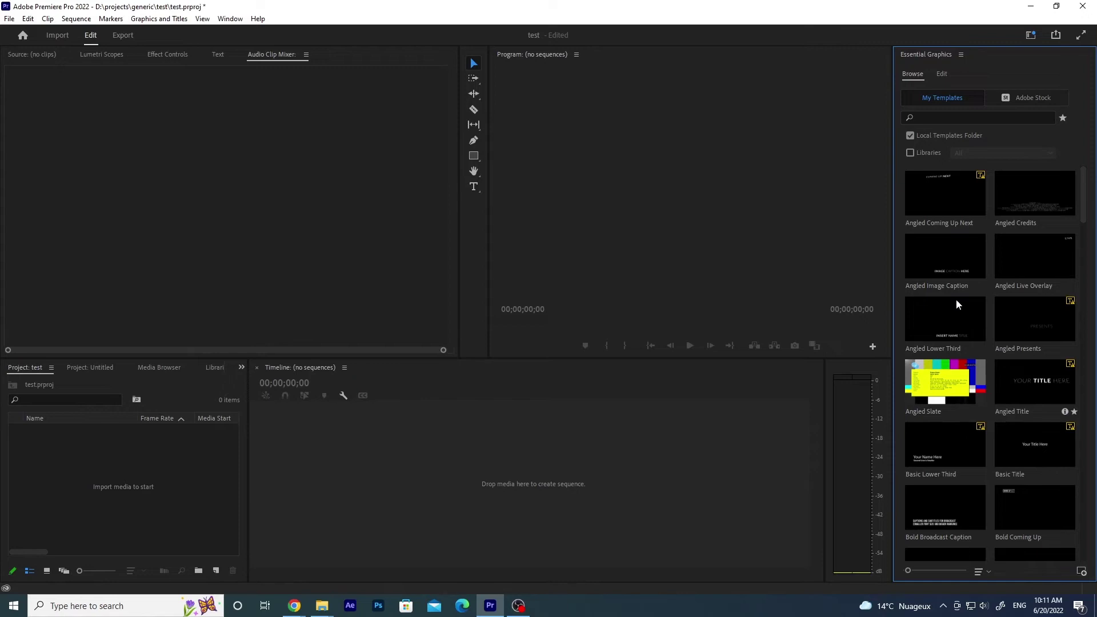
scroll(1016, 345, down, 15)
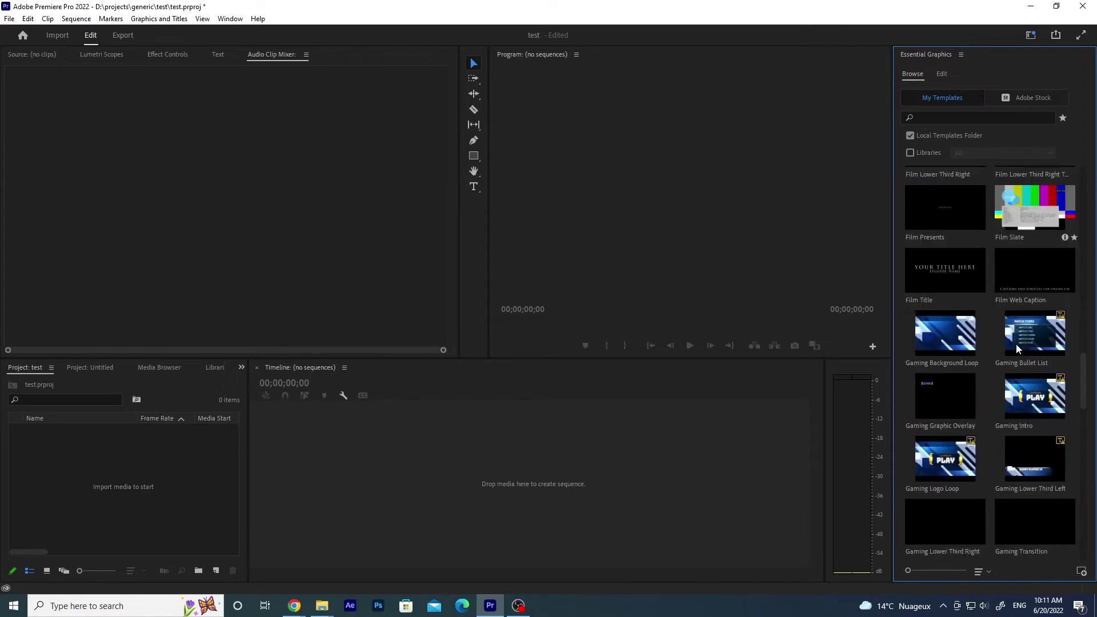
scroll(1015, 344, down, 15)
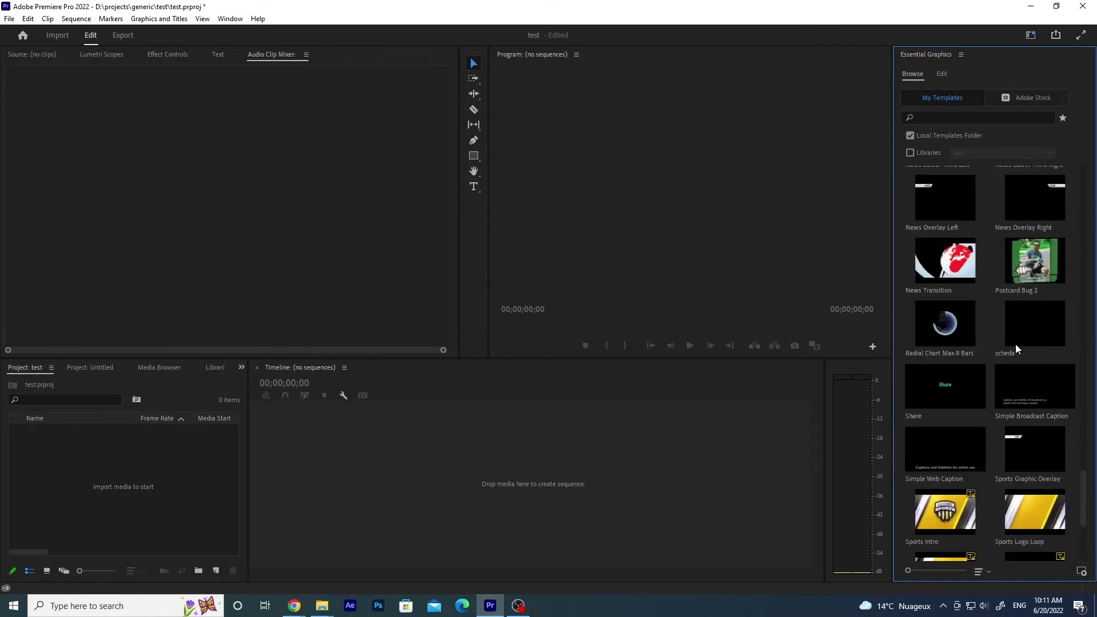
click(946, 326)
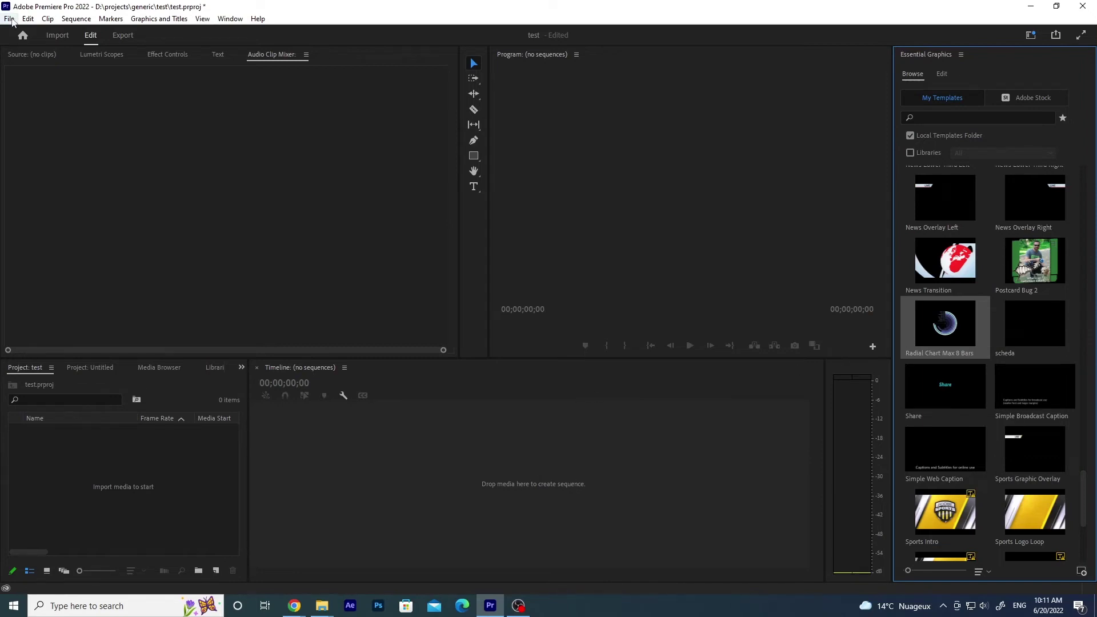
- Make a new sequence from the Digital SLR > 1080p > DSLR 1080p30 preset
click(9, 18)
mouse_move(29, 34)
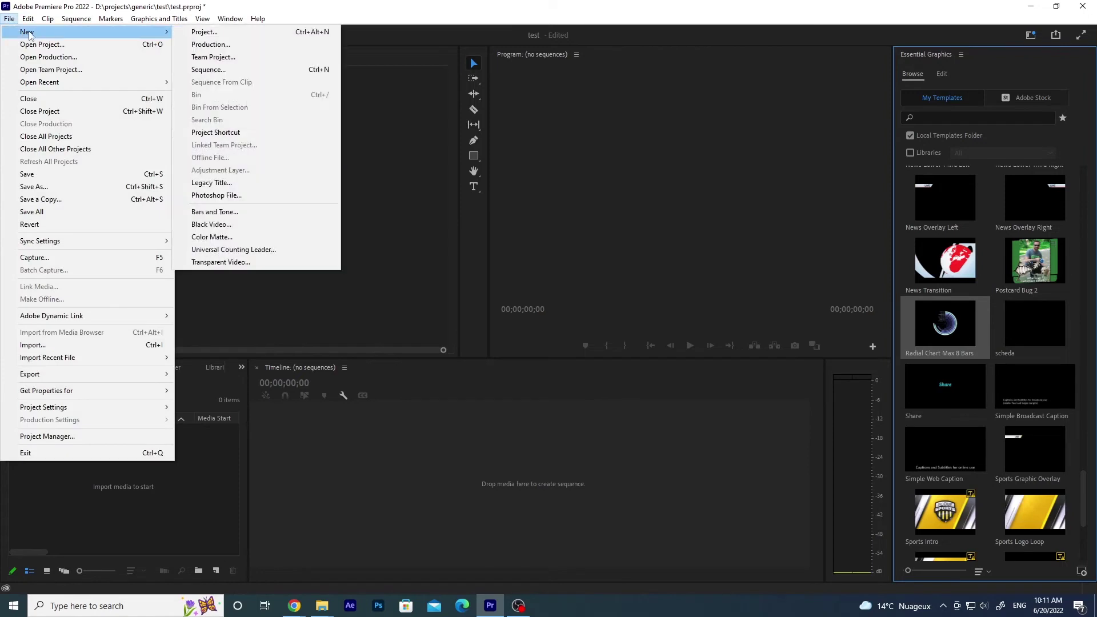
click(247, 73)
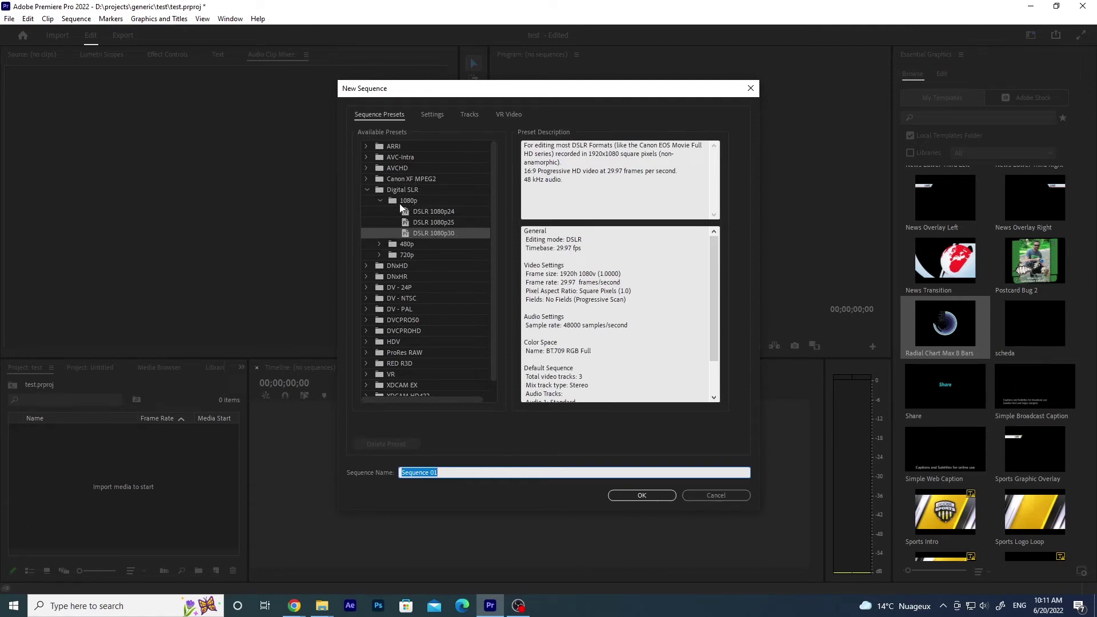
click(425, 237)
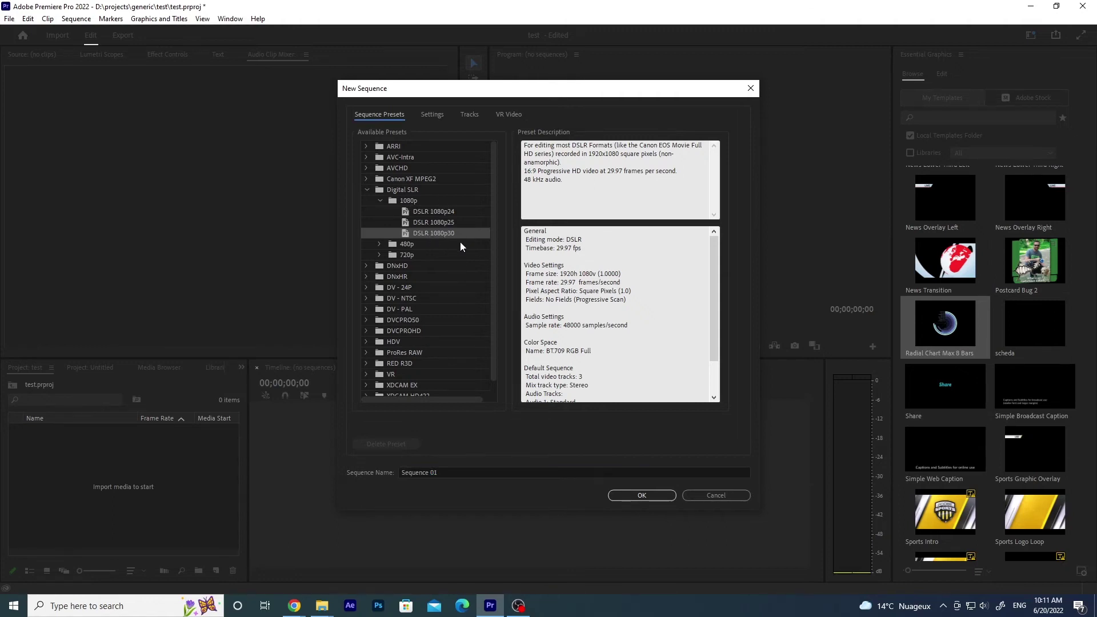
click(651, 497)
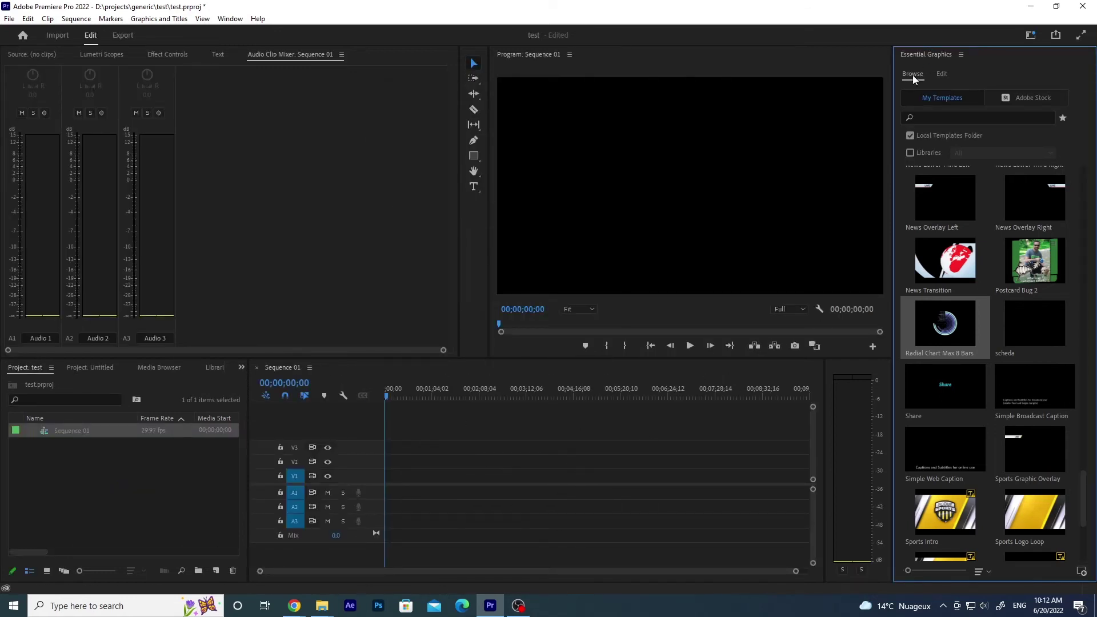
- Drop the Radial Chart Max 8 Bars template onto track V1 and play it from the start
mouse_move(953, 327)
drag(957, 328, 391, 483)
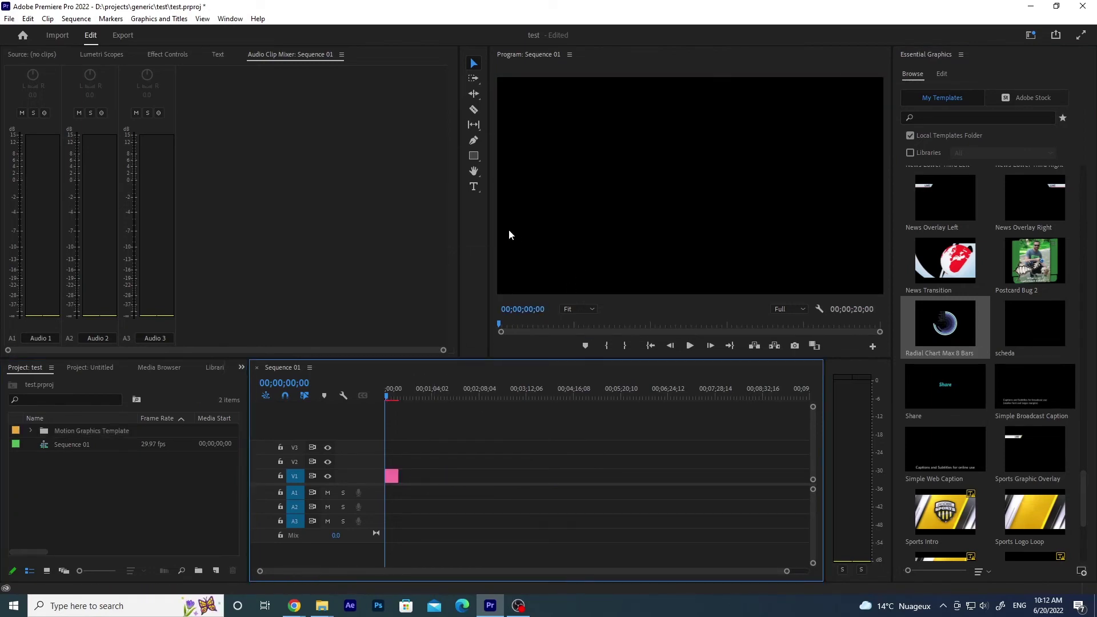
click(391, 396)
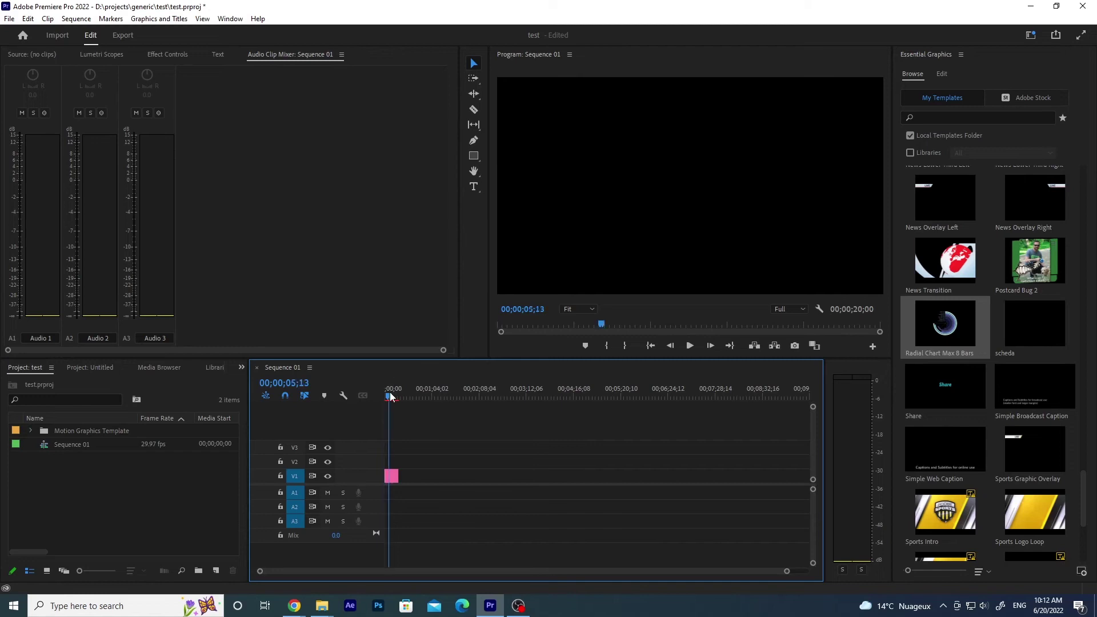
drag(390, 396, 384, 397)
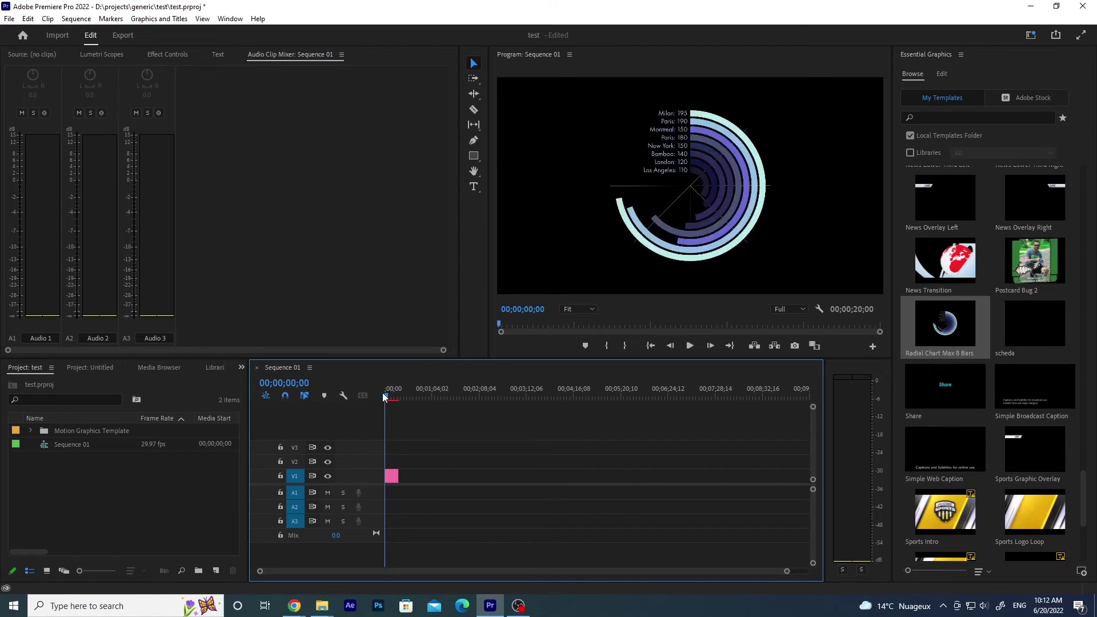
key(space)
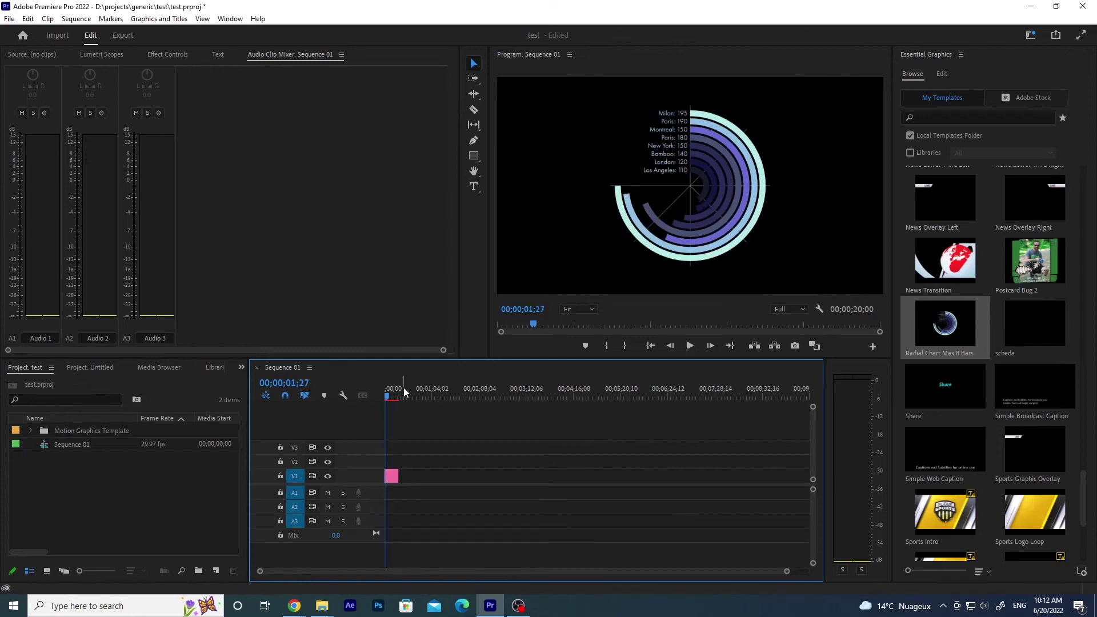
click(384, 397)
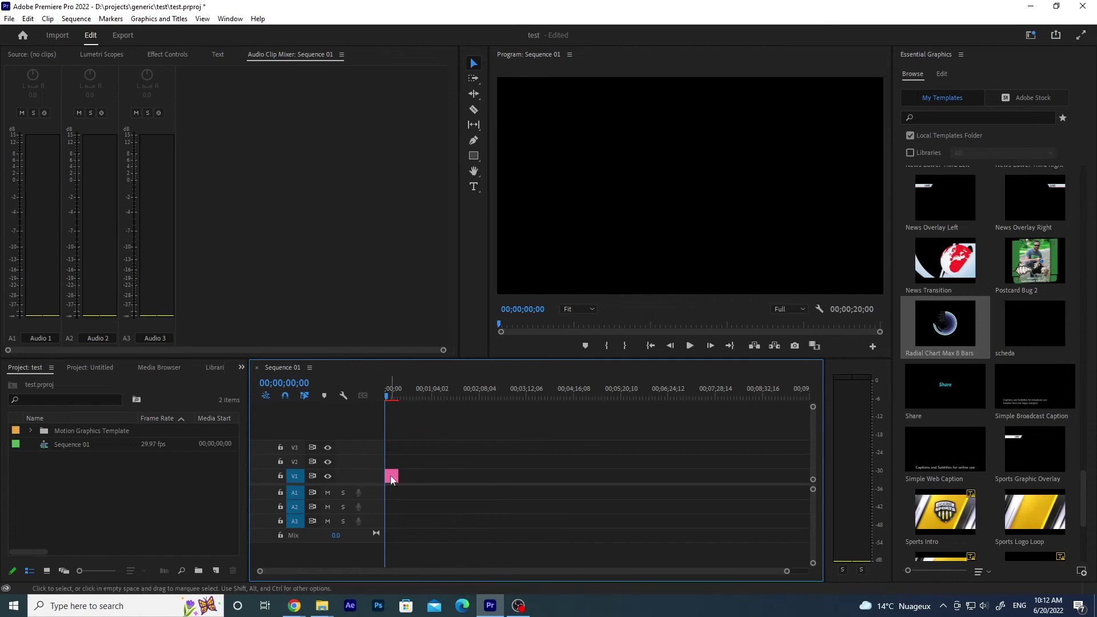
- In Essential Graphics Edit, lower the V1 chart clip's Scale from 195 to 139
click(942, 75)
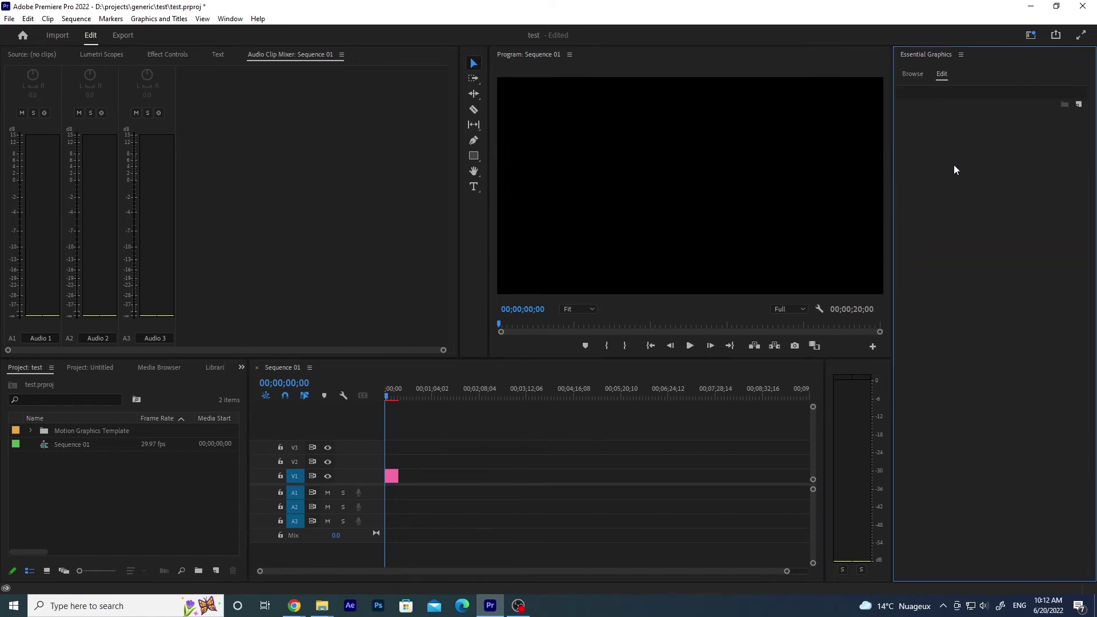
click(391, 477)
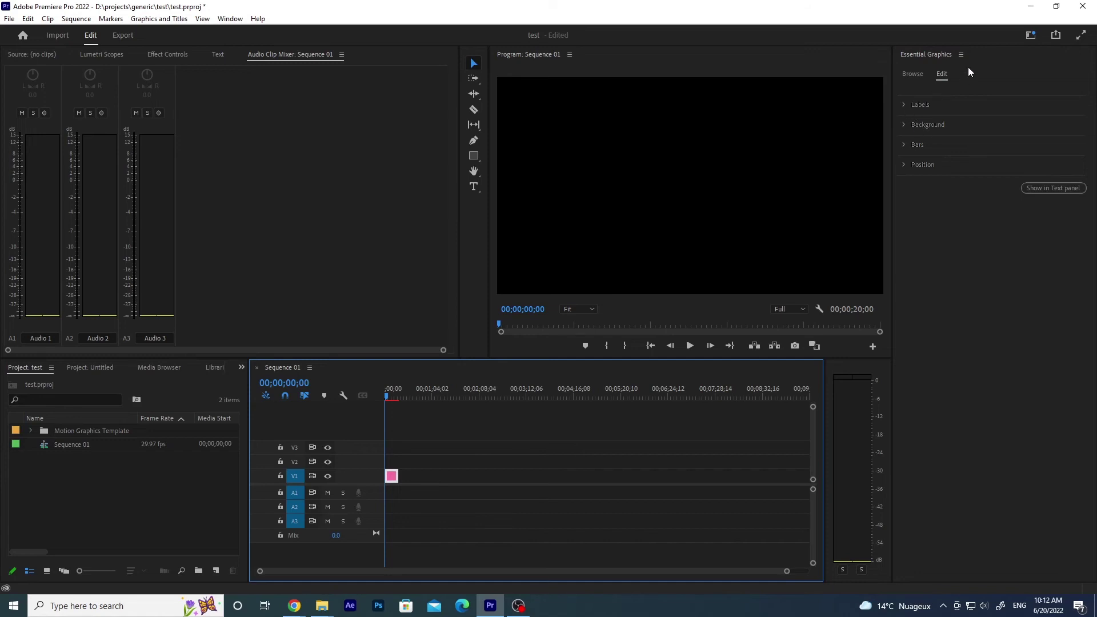
click(903, 104)
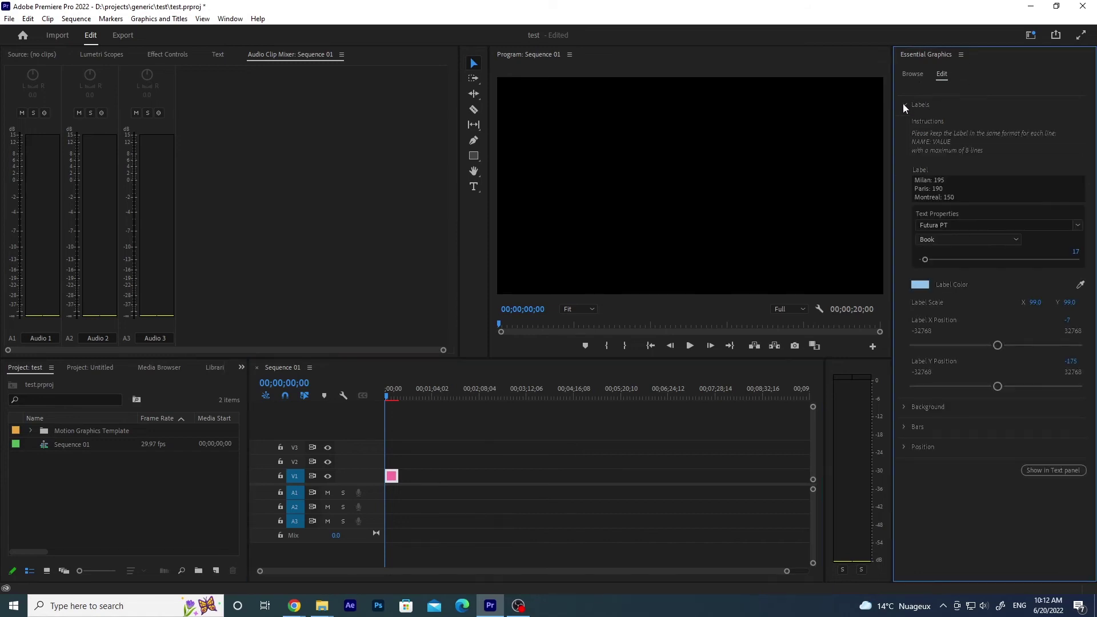
click(903, 105)
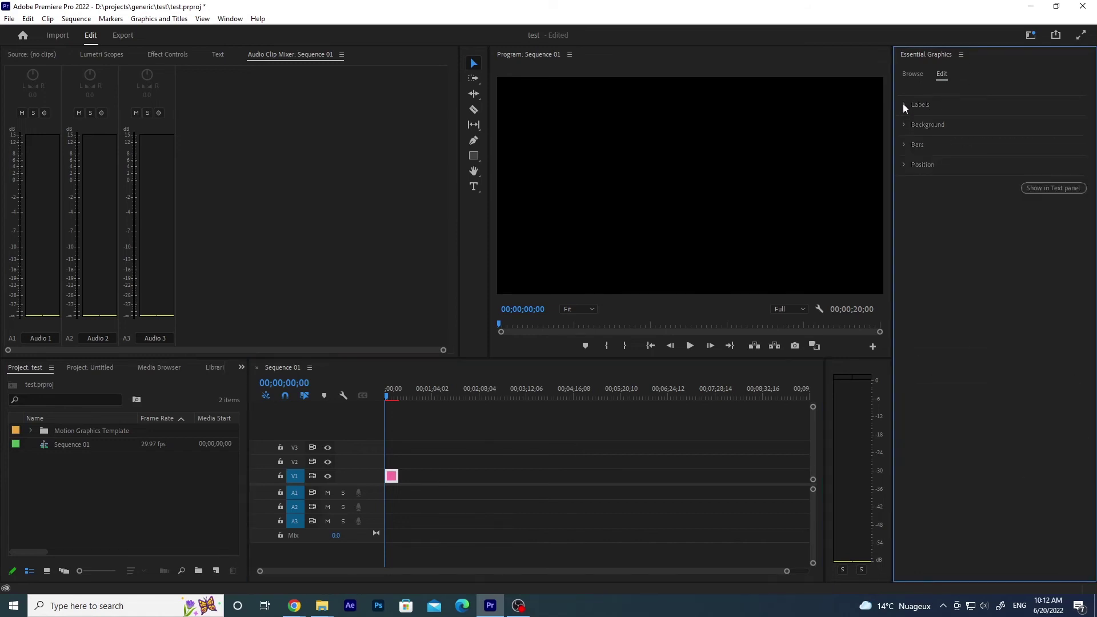
click(392, 393)
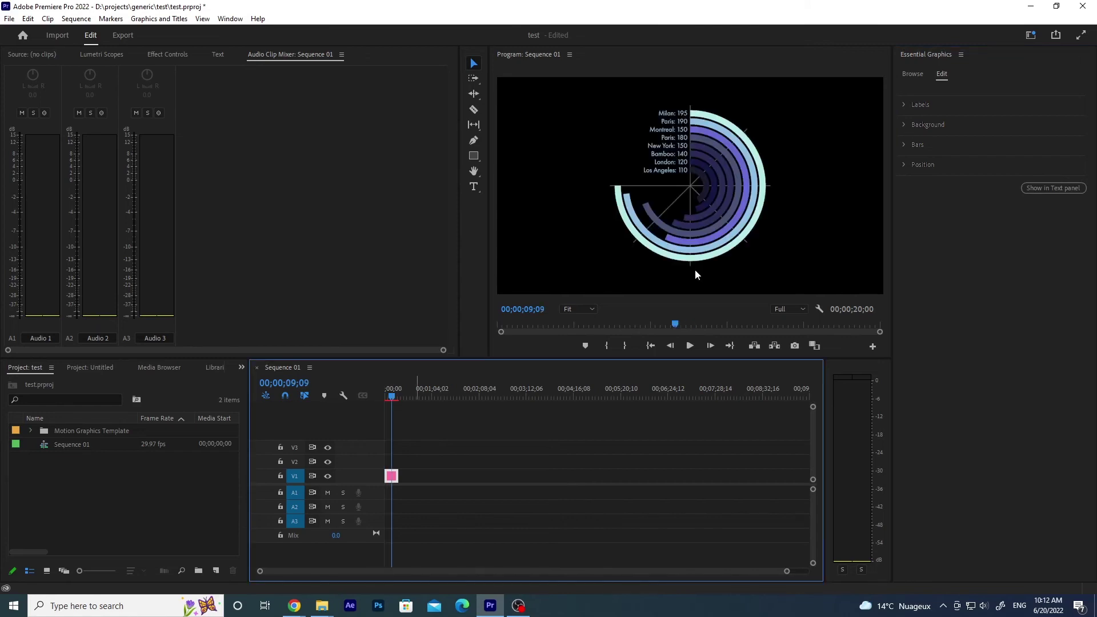
click(903, 165)
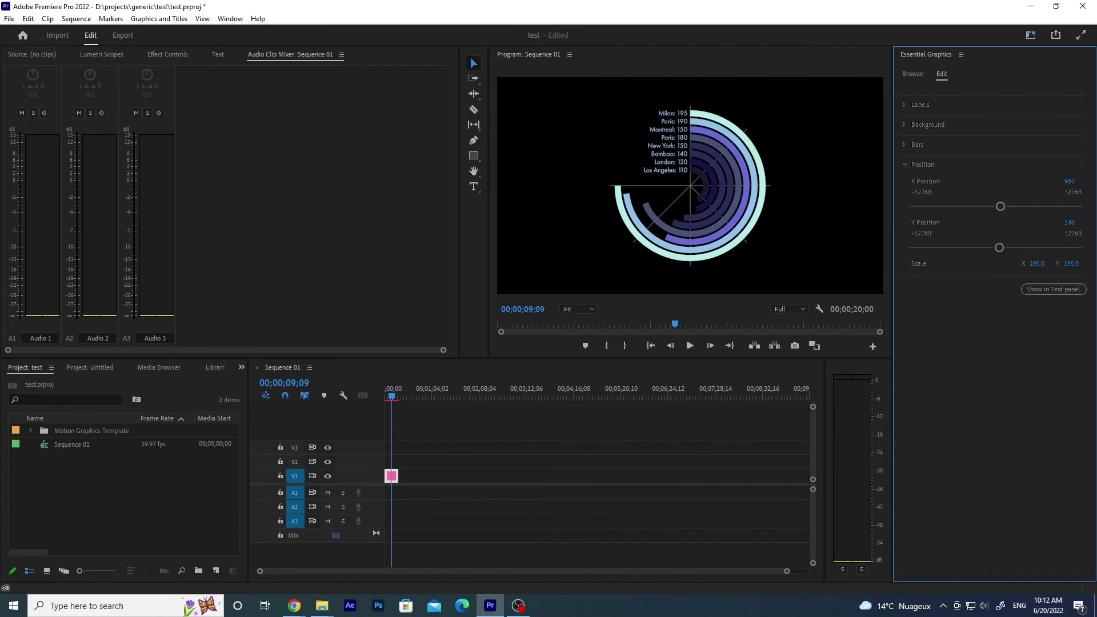
drag(1037, 264, 1061, 272)
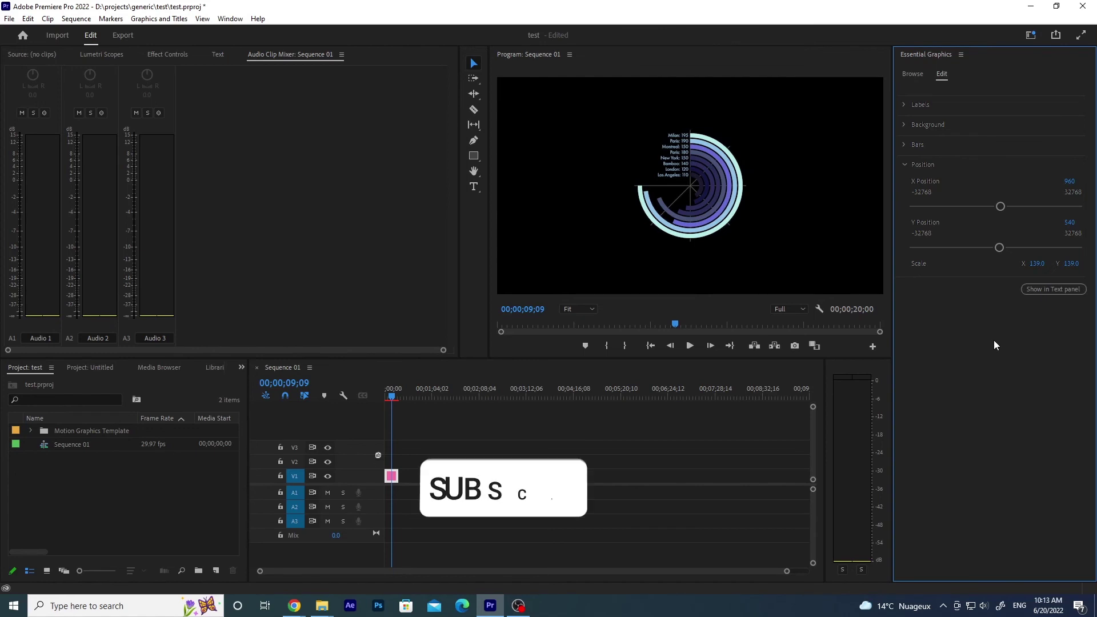
- Save the test project with File > Save, then browse the Export submenu and dismiss the menus
click(9, 19)
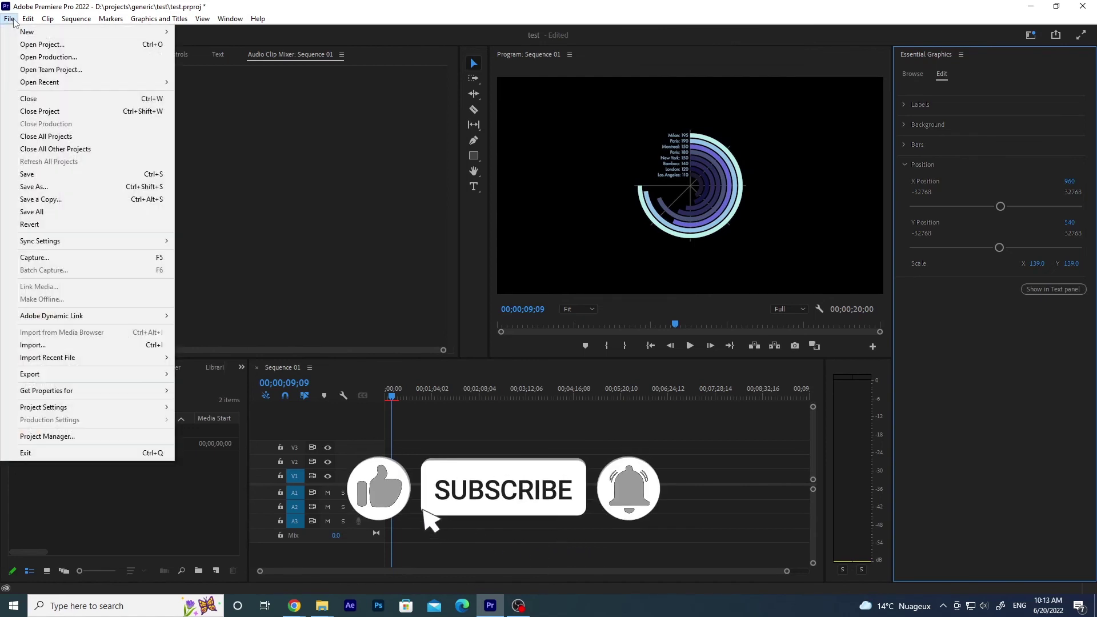
click(34, 174)
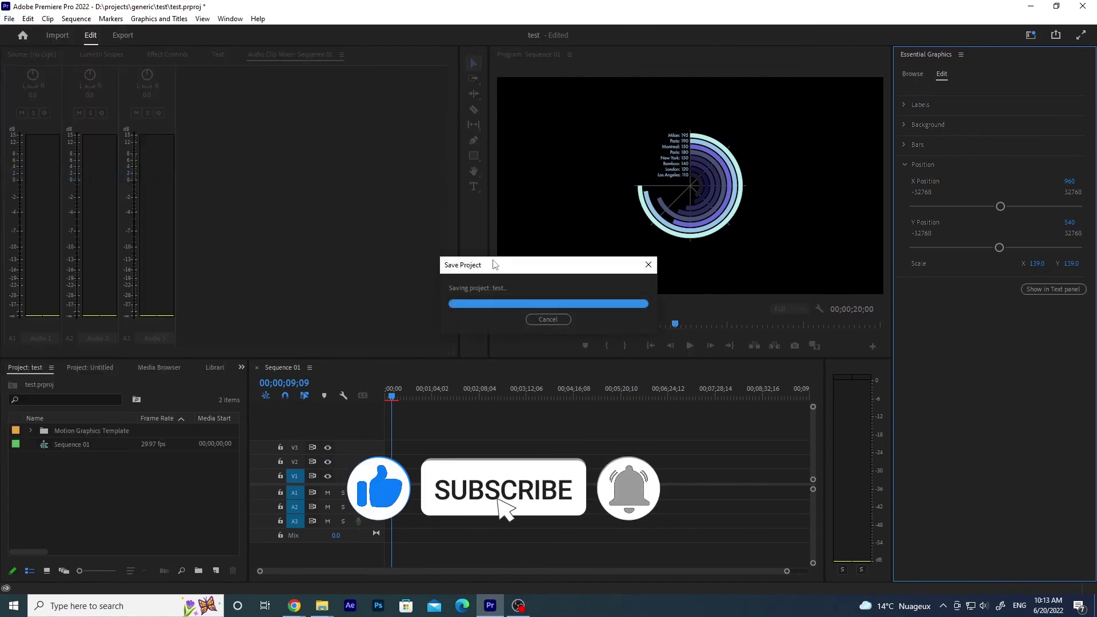
click(9, 19)
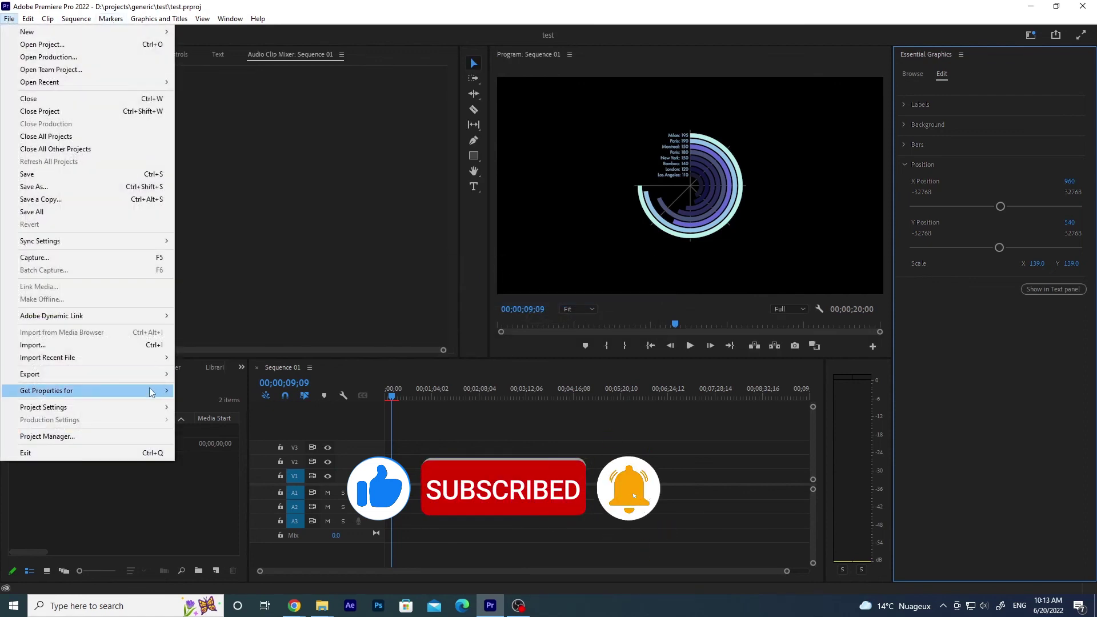
mouse_move(159, 374)
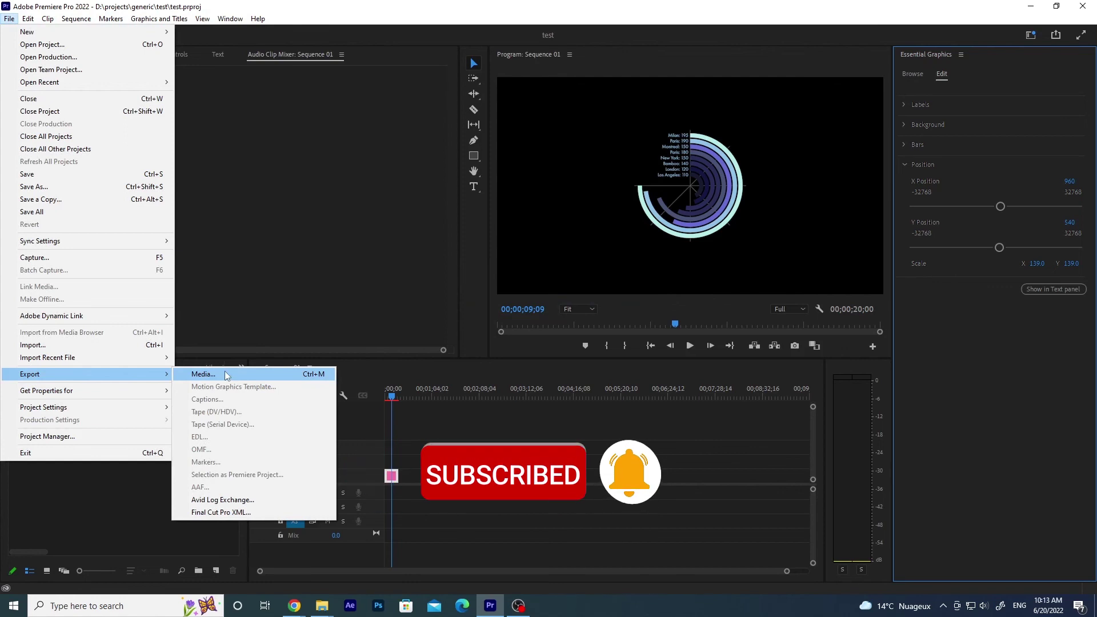
mouse_move(110, 19)
click(277, 5)
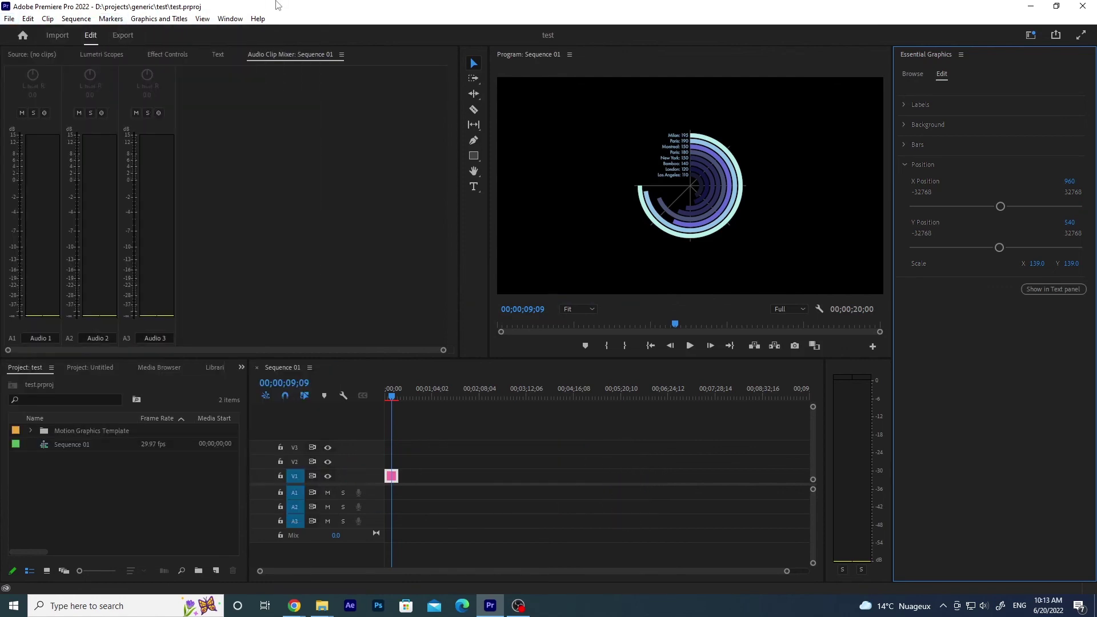